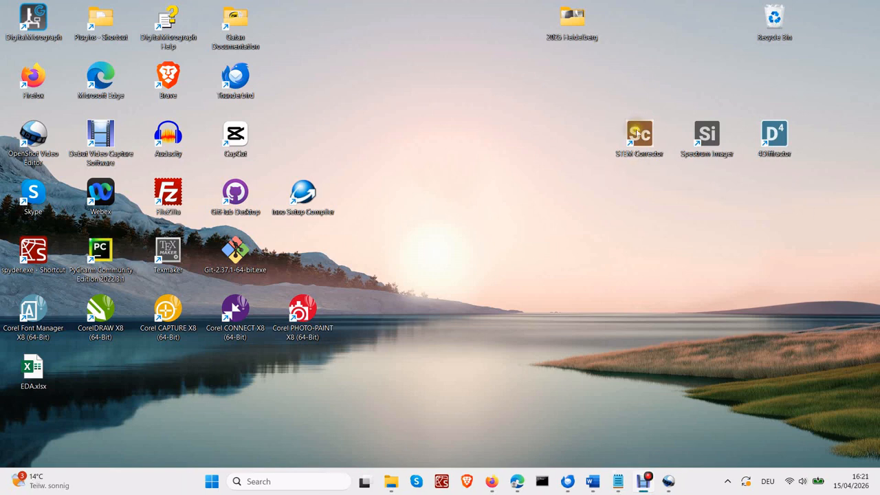
Launch STEM Corrector, load cube drift left-up original.dm3 as the 0° image and cube drift left-up rotated.dm3 as the 90° image, and close it
double_click(638, 133)
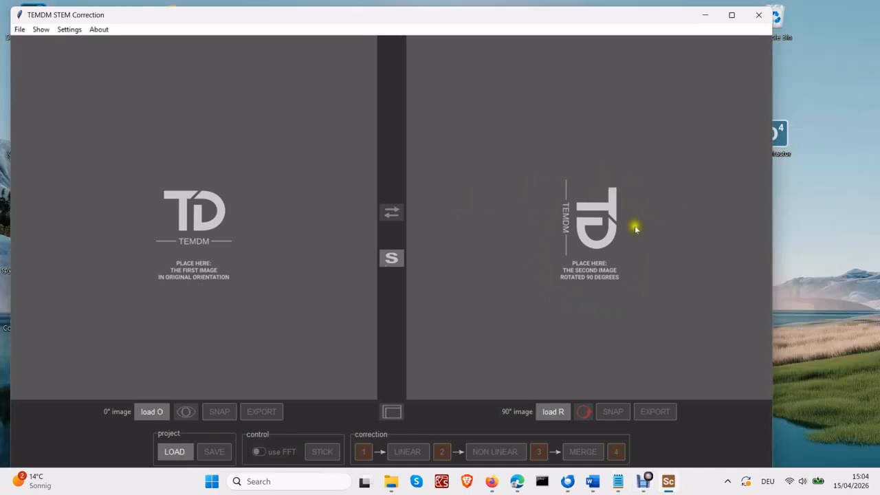
left_click(154, 413)
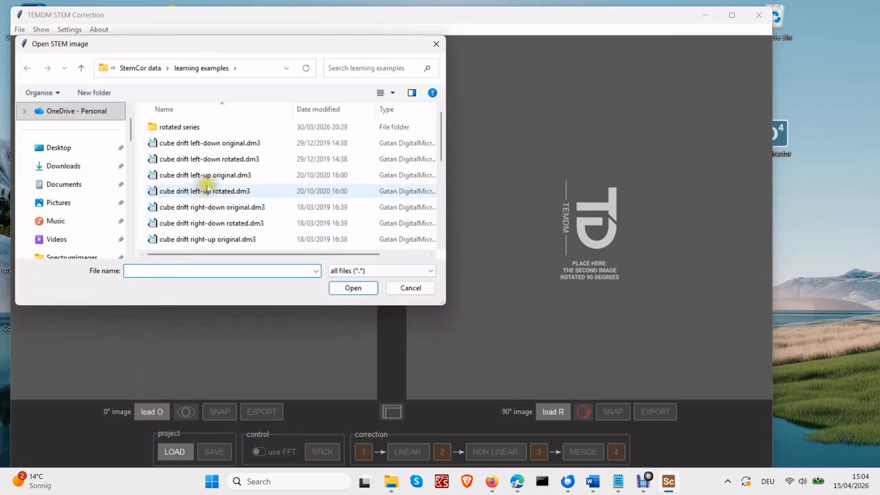
double_click(212, 174)
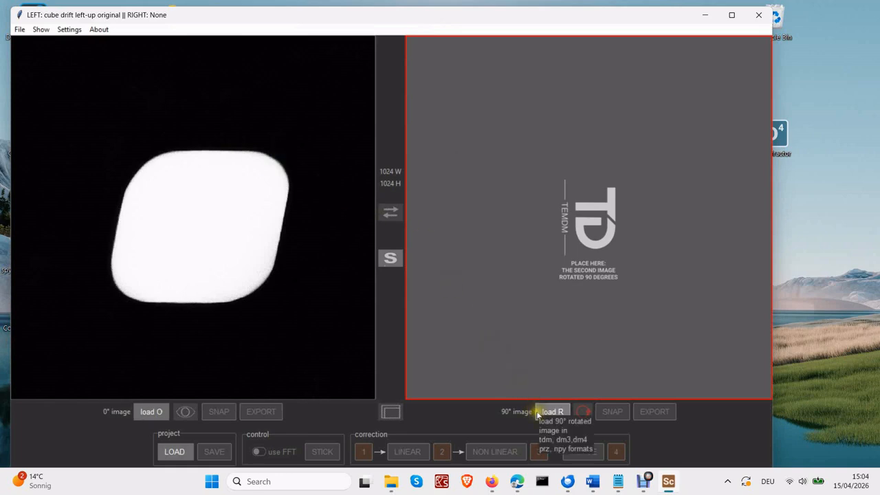
left_click(538, 414)
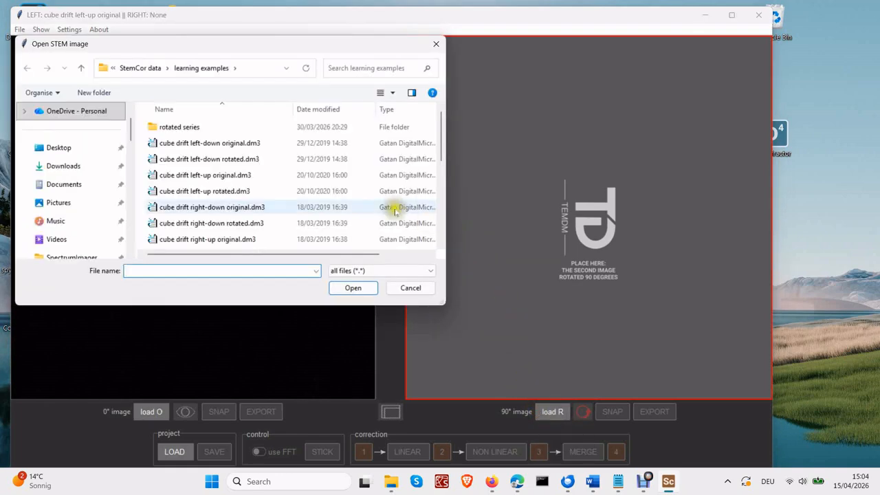
double_click(232, 191)
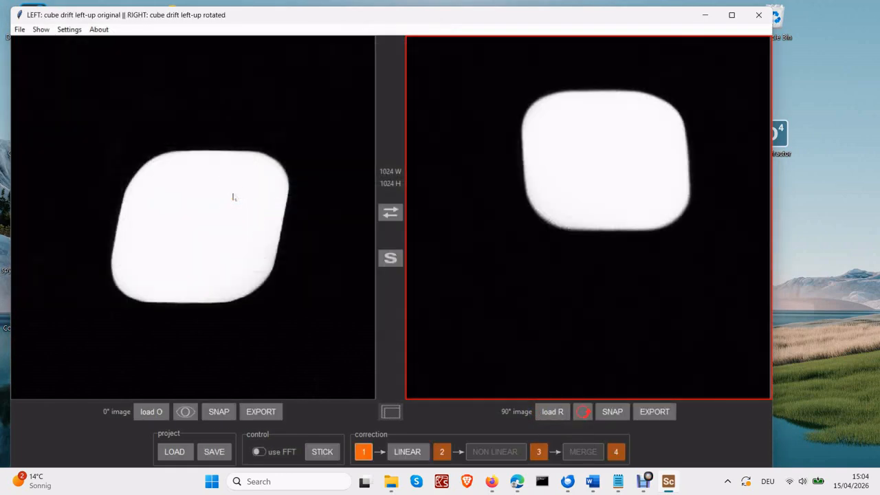
left_click(760, 17)
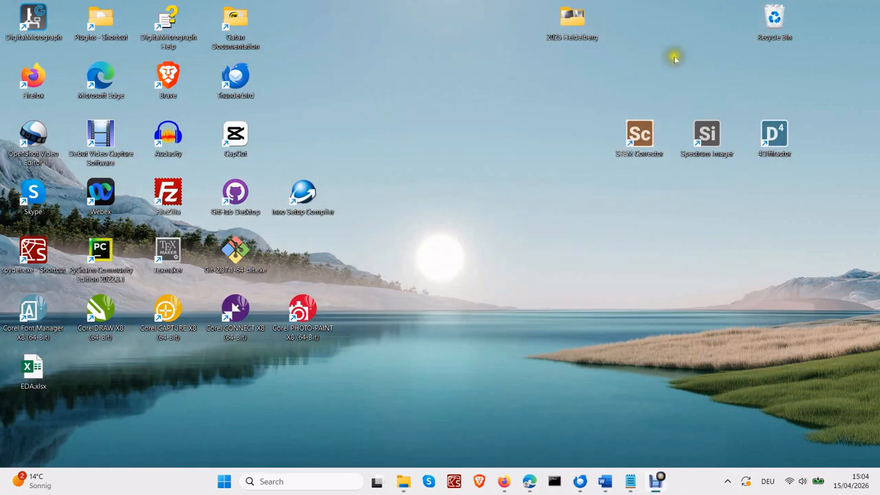
Launch STEM Corrector and load cube drift left-up original.dm3 and cube drift left-up rotated.dm3 together as one project
double_click(646, 136)
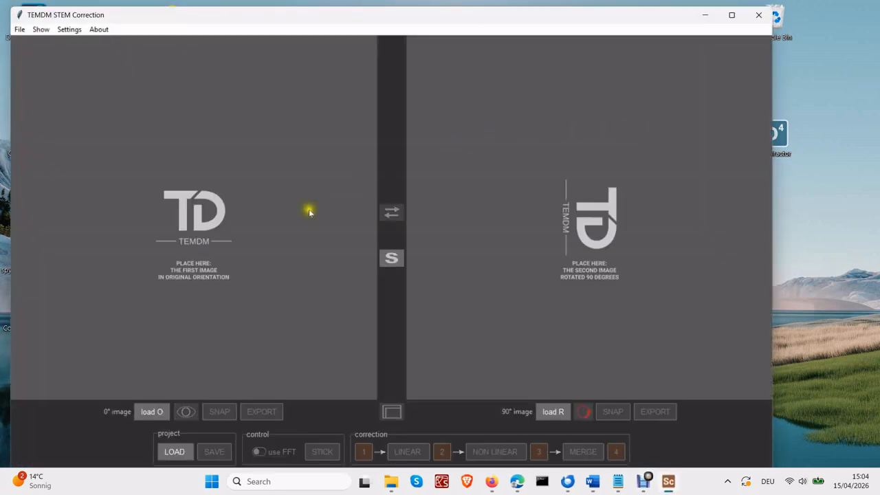
left_click(170, 455)
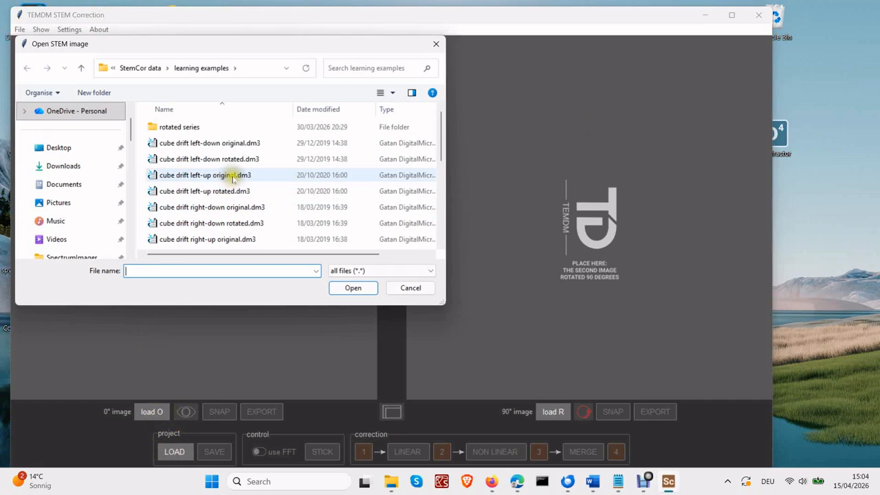
left_click(232, 176)
left_click(230, 190, "ctrl")
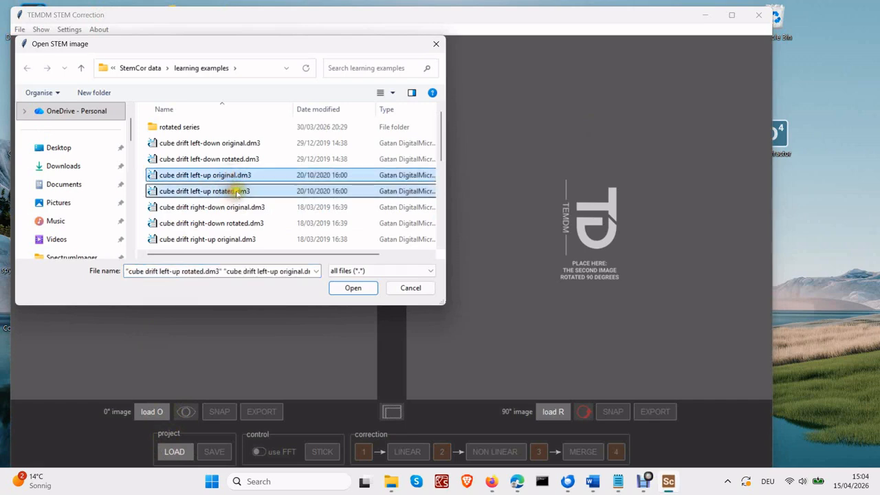
left_click(363, 287)
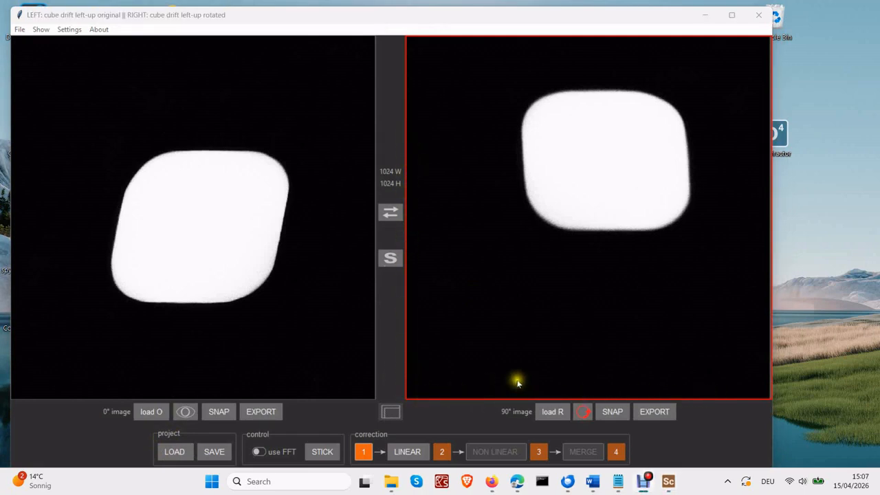
Rotate the 90° image to match the original's orientation and compare it with the 0° image
left_click(586, 413)
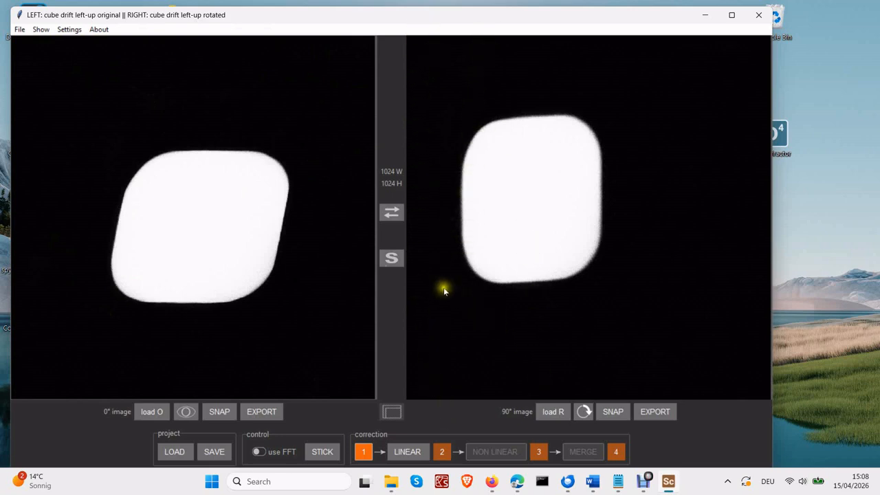
left_click(185, 412)
left_click(184, 411)
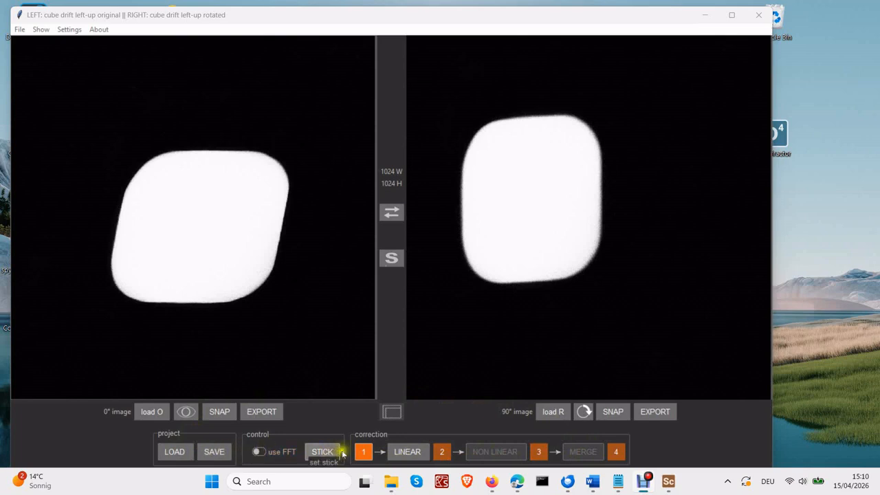
Apply the linear correction to the image pair, compare the two images, and dismiss the cross-correlation plot after inspecting it
left_click(408, 452)
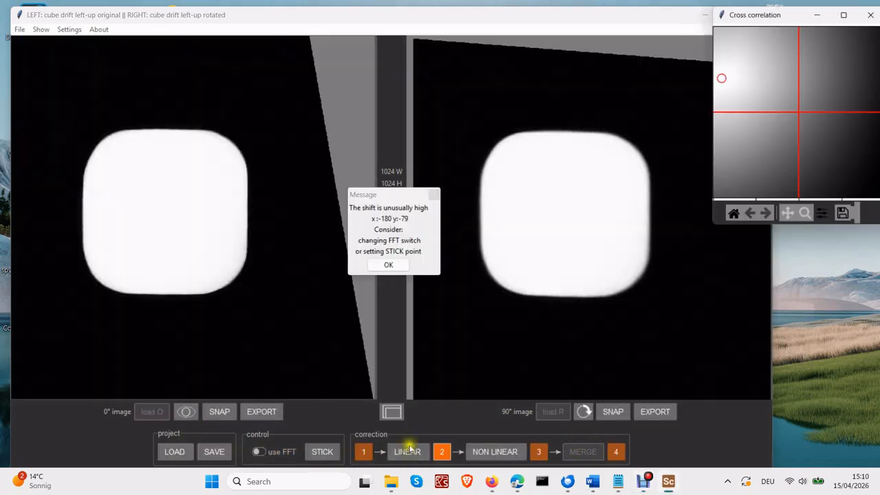
left_click(389, 265)
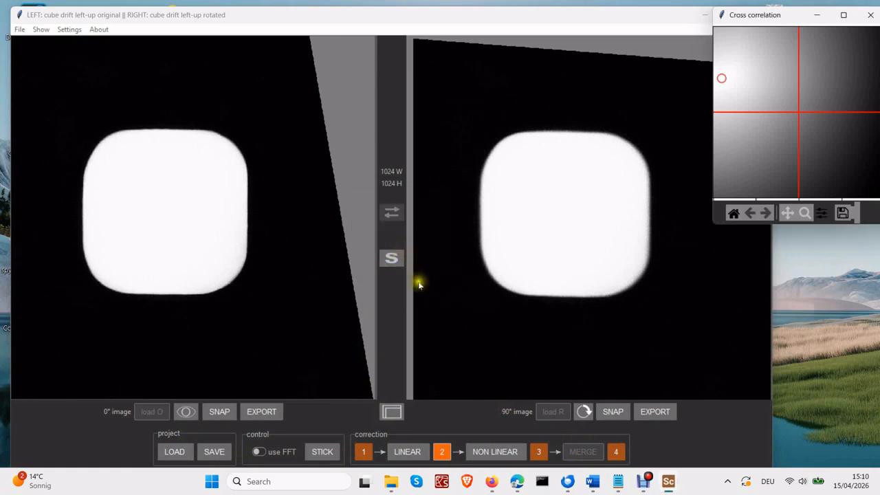
left_click(185, 411)
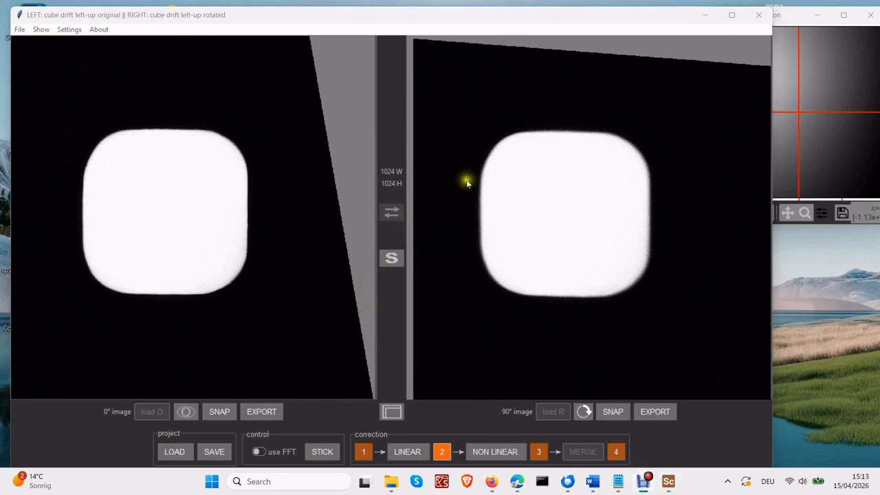
left_click_drag(800, 17, 412, 81)
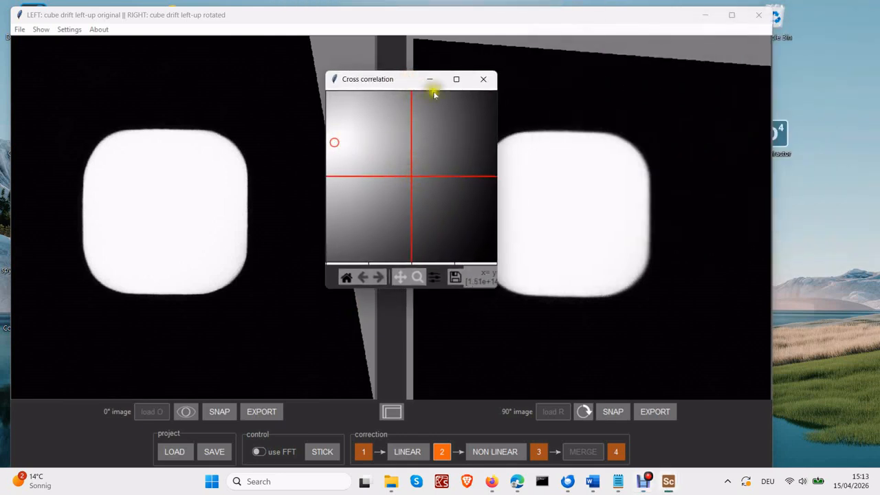
left_click(486, 81)
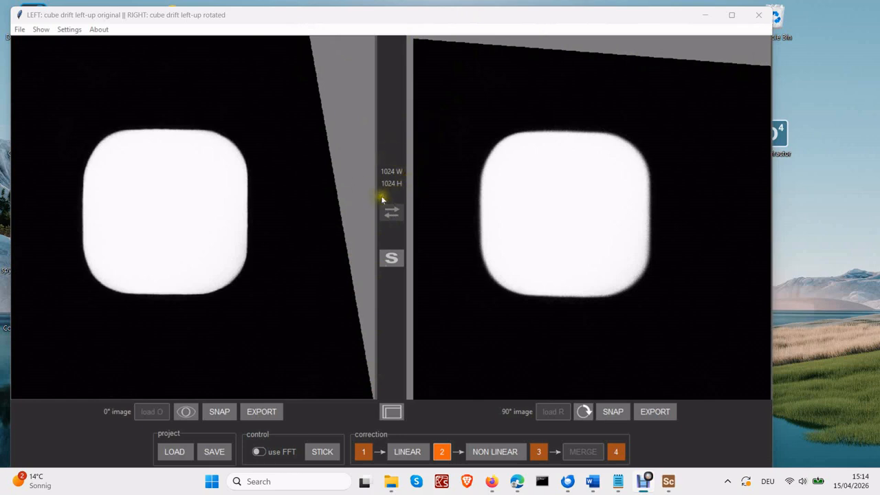
Show the full extent of both corrected images, crop them to their common area, and compare the cropped pair
left_click(392, 412)
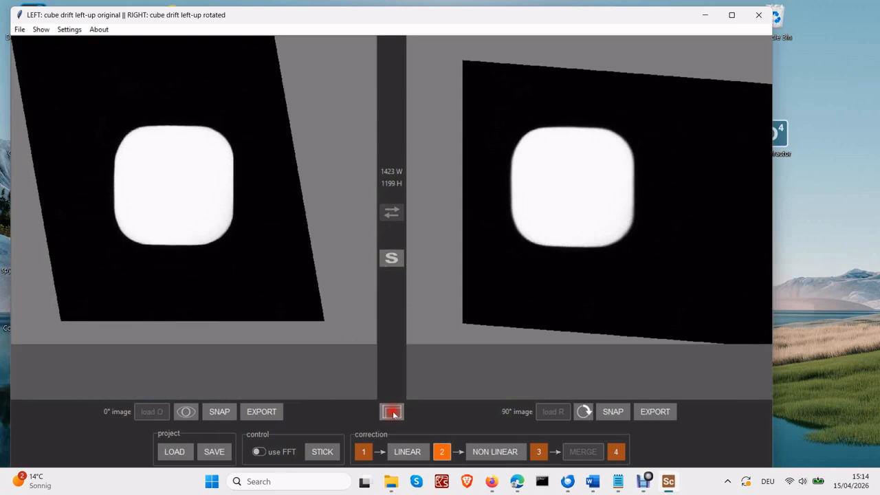
left_click(393, 412)
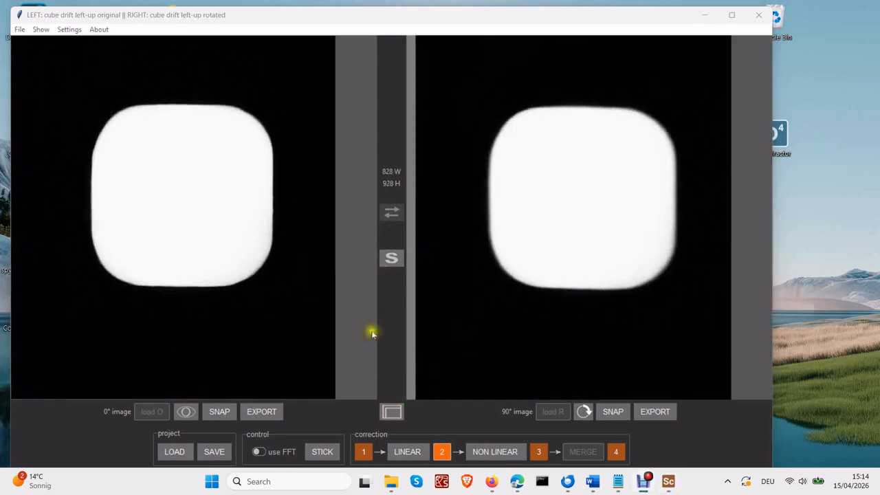
left_click(186, 415)
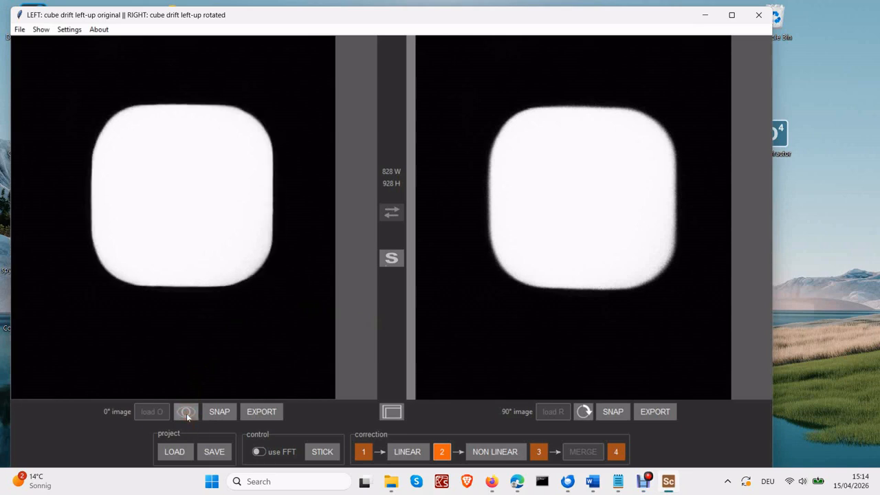
Apply the non-linear correction to the cropped image pair and dismiss the convergence plot after inspecting it
left_click(493, 452)
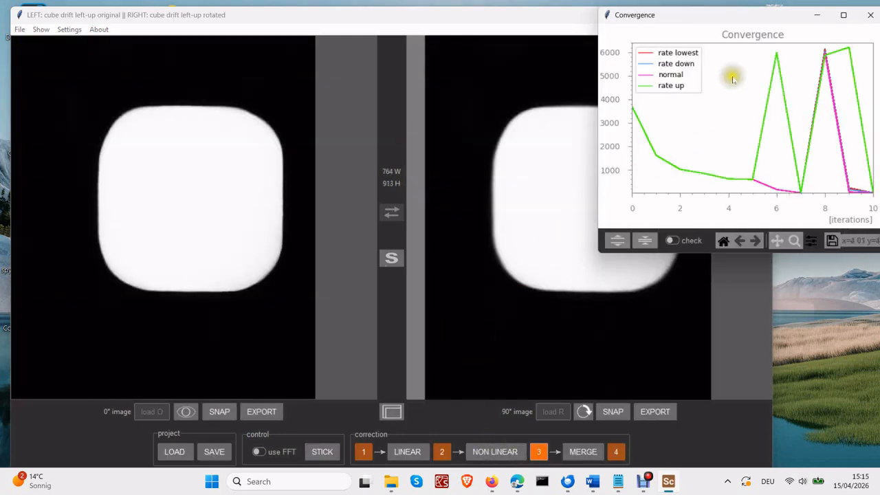
left_click_drag(775, 13, 651, 32)
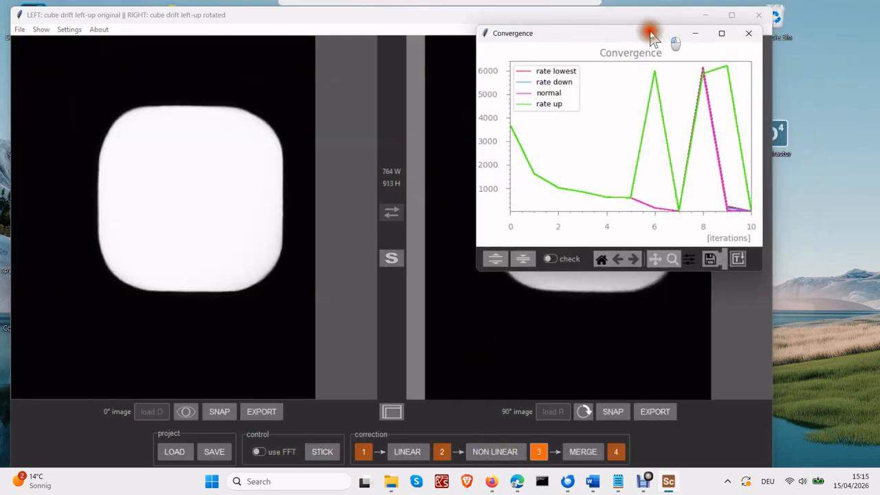
left_click(754, 34)
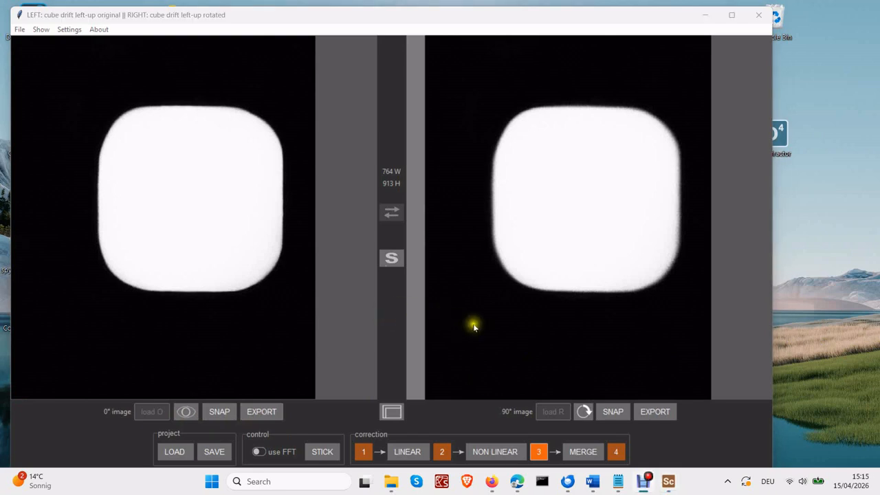
Merge the corrected pair into one mean image and review the uncorrected, linearly corrected and non-linearly corrected stages, ending on the non-linear one
left_click(582, 451)
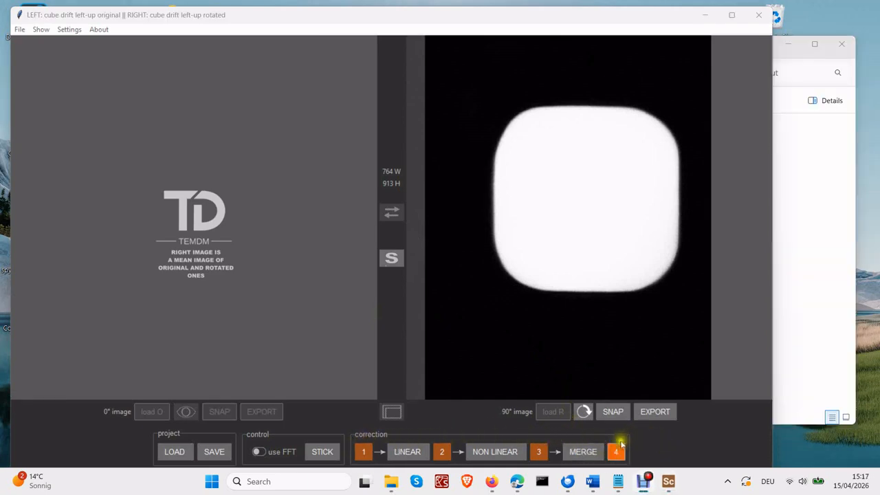
left_click(539, 452)
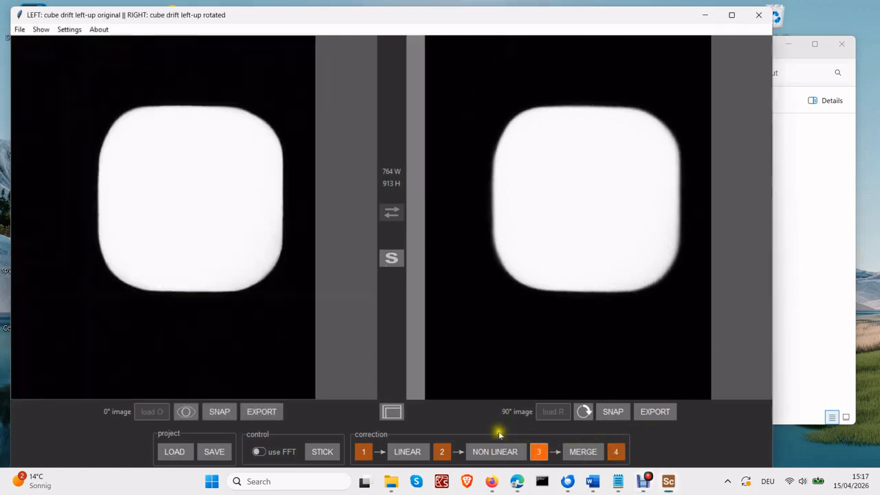
left_click(442, 452)
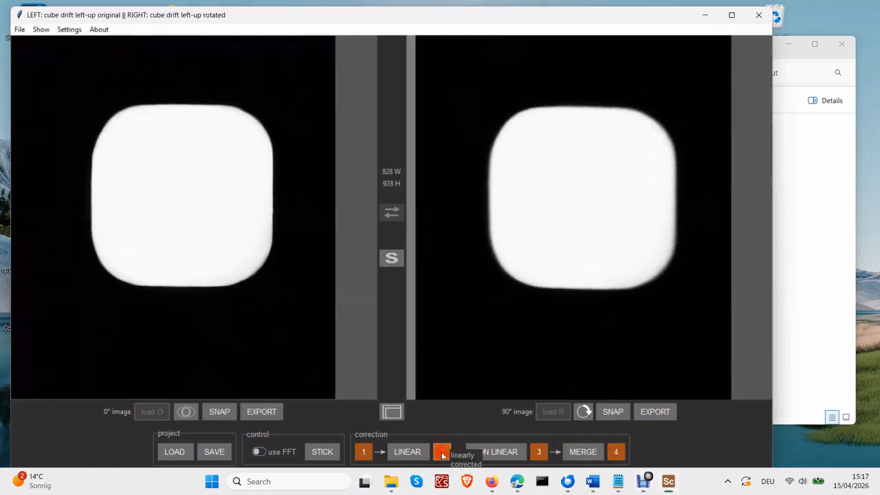
left_click(358, 456)
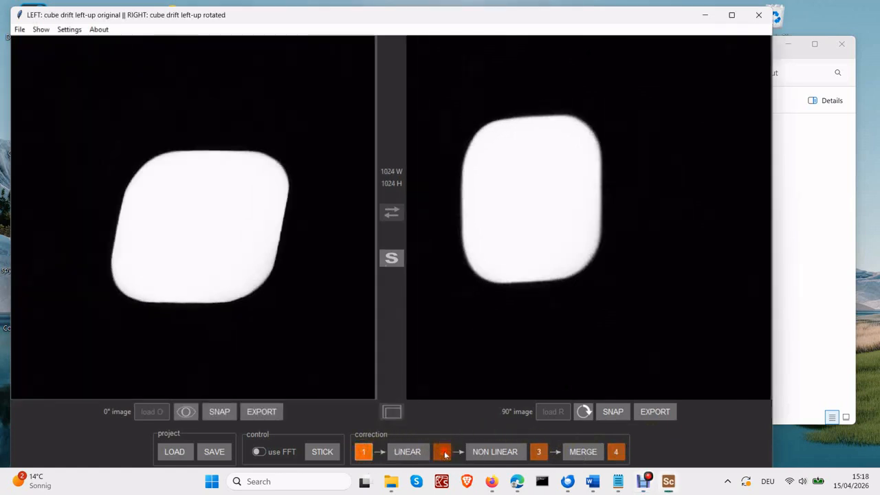
left_click(443, 454)
left_click(539, 451)
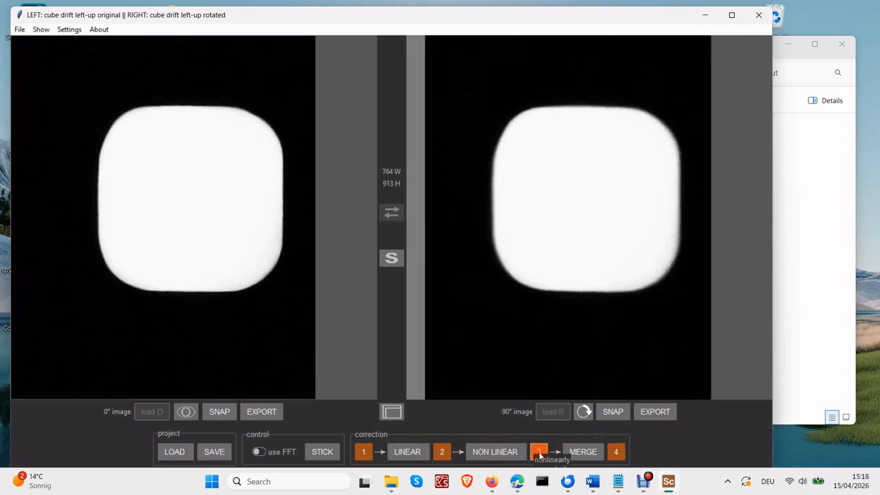
left_click(662, 414)
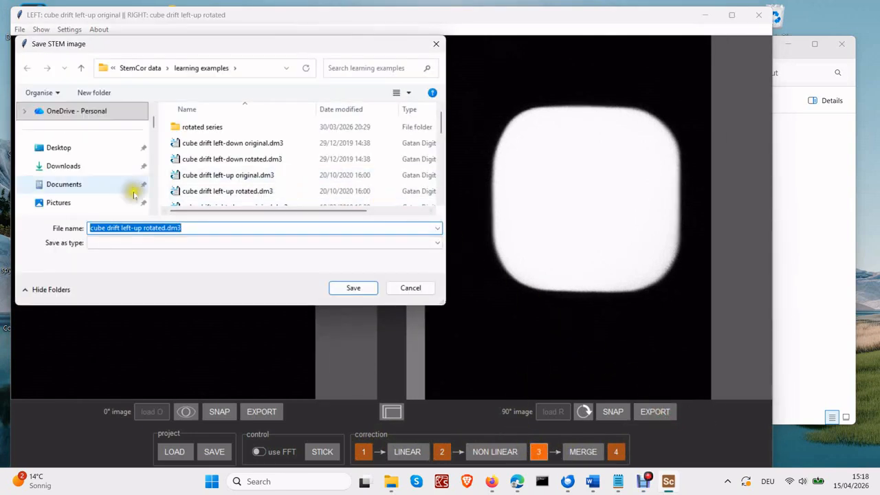
left_click(412, 290)
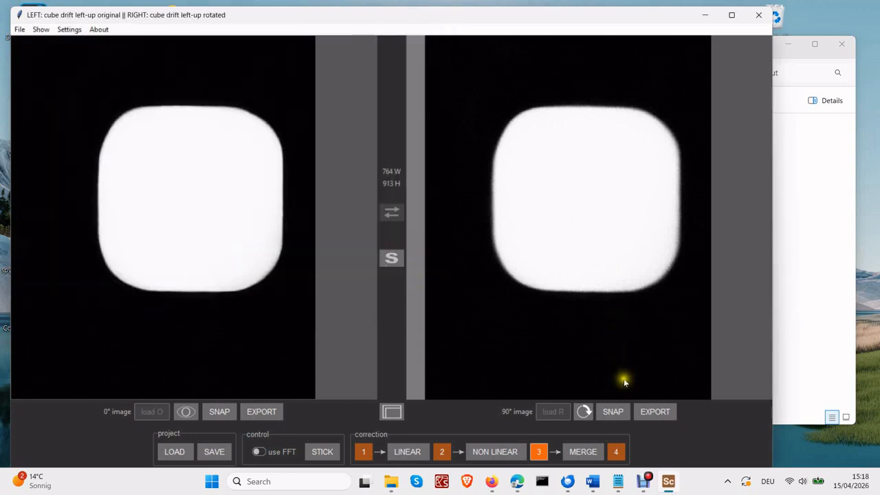
left_click(617, 413)
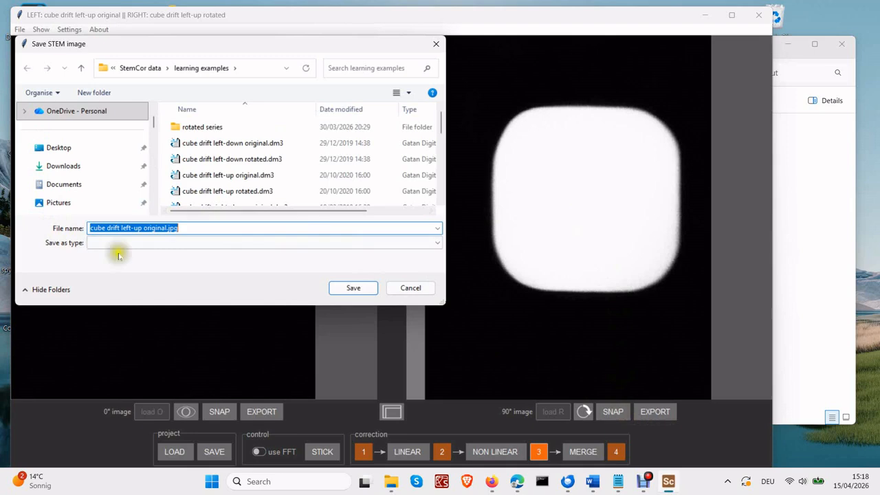
left_click(409, 289)
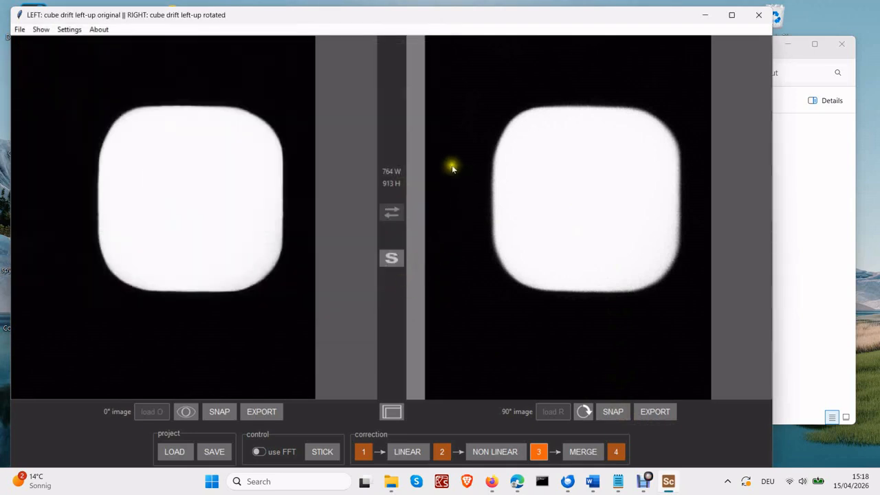
Save the correction project as cube drift left-up original.tdm in the learning examples folder
left_click(213, 452)
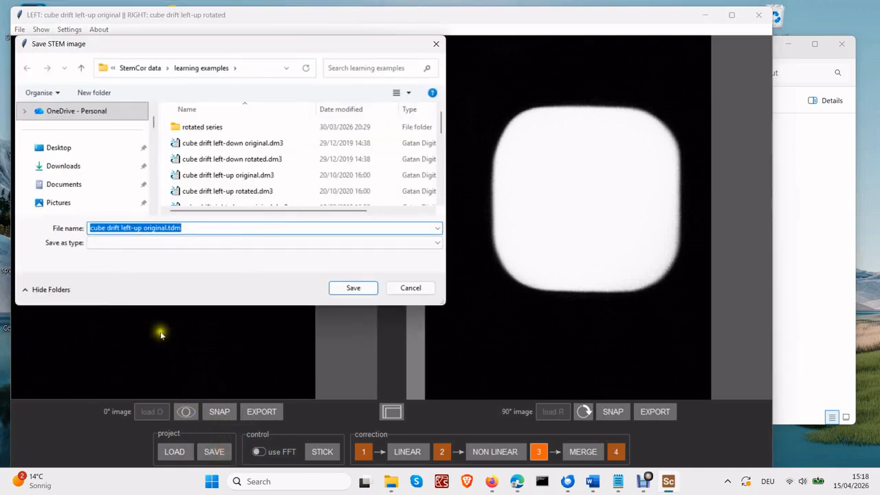
left_click(354, 288)
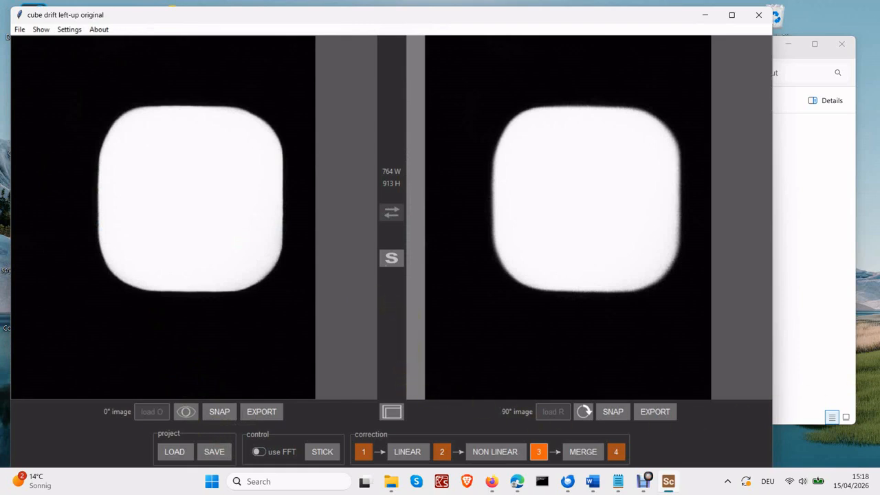
key("F2")
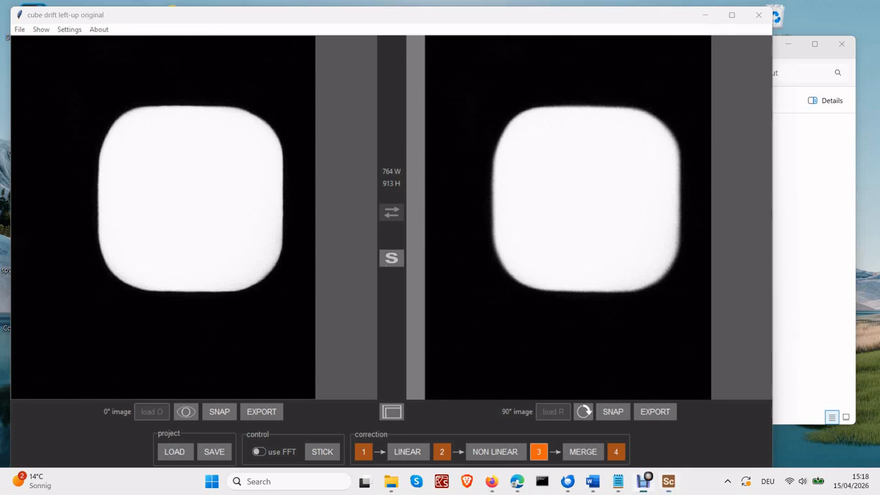